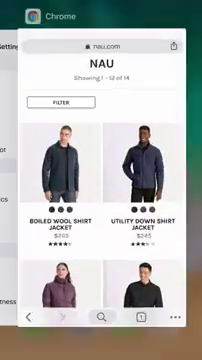
# Step: Switch back to the nau.com product listing in Chrome
pyautogui.click(100, 180)
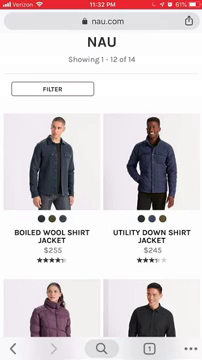
pyautogui.scroll(-3, 101, 200)
pyautogui.scroll(-2, 101, 200)
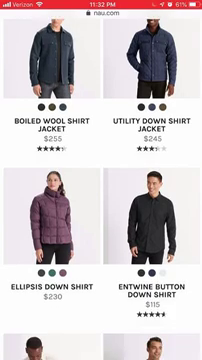
pyautogui.scroll(-1, 101, 200)
pyautogui.scroll(-1, 101, 200)
pyautogui.scroll(-1, 101, 200)
pyautogui.scroll(-1, 101, 200)
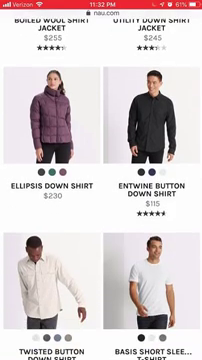
pyautogui.scroll(-2, 101, 200)
pyautogui.scroll(-1, 101, 200)
pyautogui.scroll(-1, 101, 200)
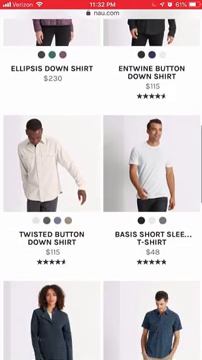
pyautogui.scroll(-1, 101, 200)
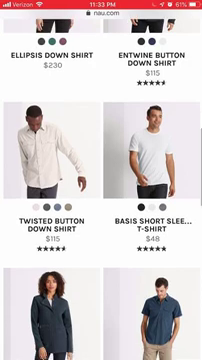
pyautogui.scroll(-1, 101, 200)
pyautogui.scroll(-1, 101, 200)
pyautogui.scroll(-1, 101, 200)
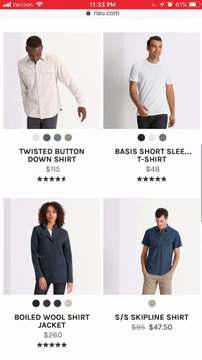
pyautogui.scroll(-2, 101, 200)
pyautogui.scroll(-1, 101, 200)
pyautogui.scroll(-1, 101, 200)
pyautogui.scroll(-1, 101, 200)
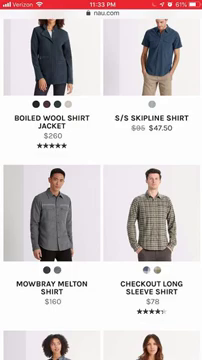
pyautogui.scroll(-1, 101, 200)
pyautogui.scroll(-1, 101, 200)
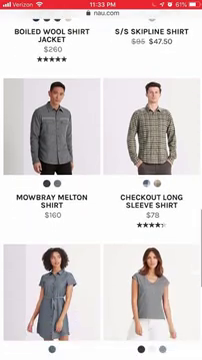
pyautogui.scroll(-1, 101, 200)
pyautogui.scroll(-2, 101, 200)
pyautogui.scroll(-1, 101, 200)
pyautogui.scroll(-1, 101, 200)
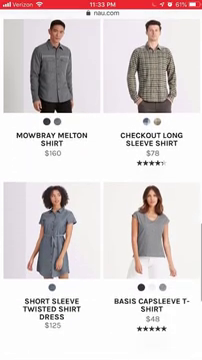
pyautogui.scroll(-1, 101, 200)
pyautogui.scroll(-1, 101, 200)
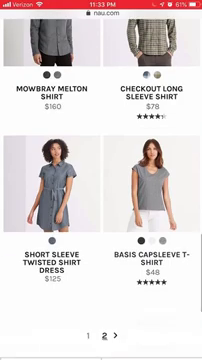
pyautogui.scroll(1, 101, 200)
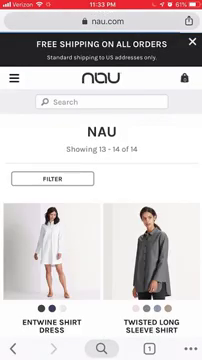
pyautogui.scroll(-1, 101, 200)
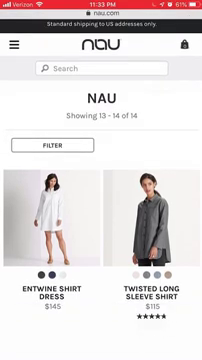
# Step: Open the Twisted Long Sleeve Shirt product page
pyautogui.click(151, 292)
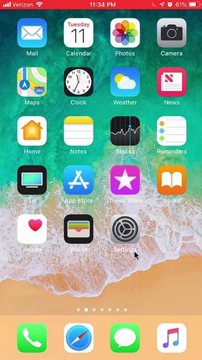
# Step: Open Settings and go to the Notifications per-app list
pyautogui.click(126, 232)
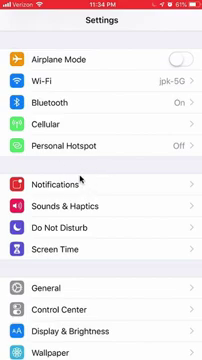
pyautogui.click(47, 172)
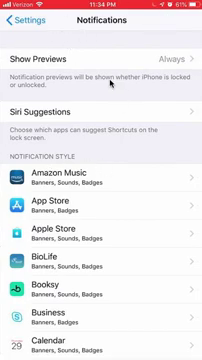
pyautogui.scroll(-3, 147, 148)
pyautogui.scroll(-3, 147, 148)
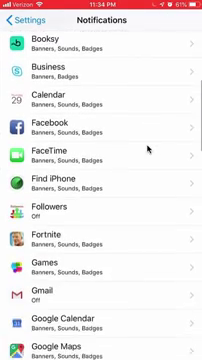
pyautogui.scroll(-3, 147, 148)
pyautogui.scroll(-3, 147, 148)
pyautogui.scroll(-1, 147, 148)
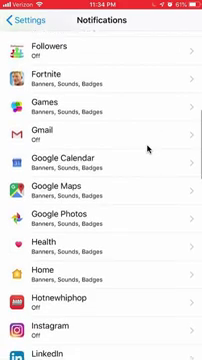
pyautogui.scroll(-1, 147, 148)
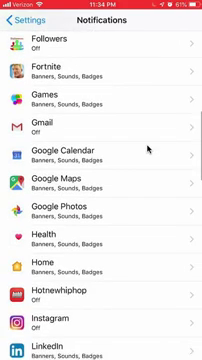
pyautogui.scroll(-2, 147, 148)
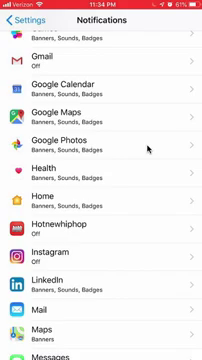
pyautogui.scroll(-1, 147, 148)
pyautogui.scroll(-1, 147, 148)
pyautogui.scroll(-3, 147, 148)
pyautogui.scroll(-4, 147, 148)
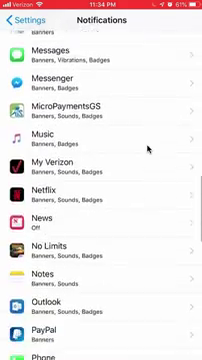
pyautogui.scroll(-1, 147, 148)
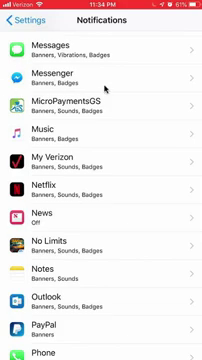
# Step: Open Messenger's notification settings from the Notifications list
pyautogui.click(29, 73)
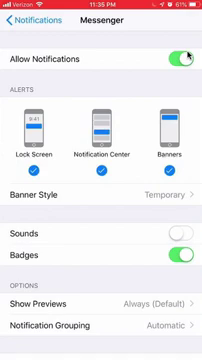
pyautogui.click(187, 57)
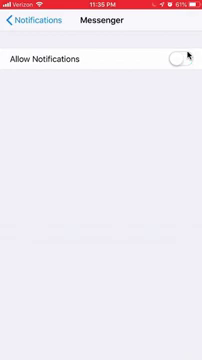